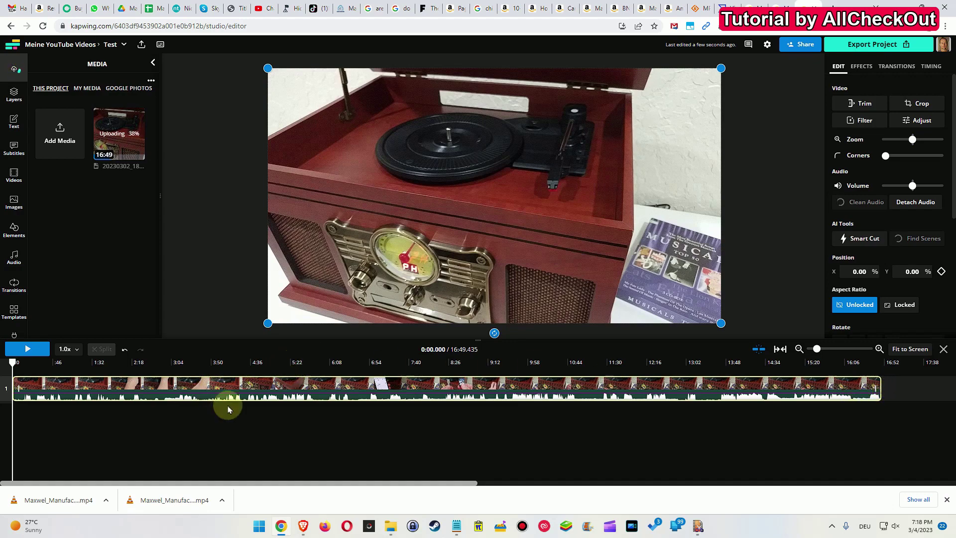
Move the playhead to about 5:21 in the turntable video and zoom in on the timeline to inspect its waveform.
click(288, 362)
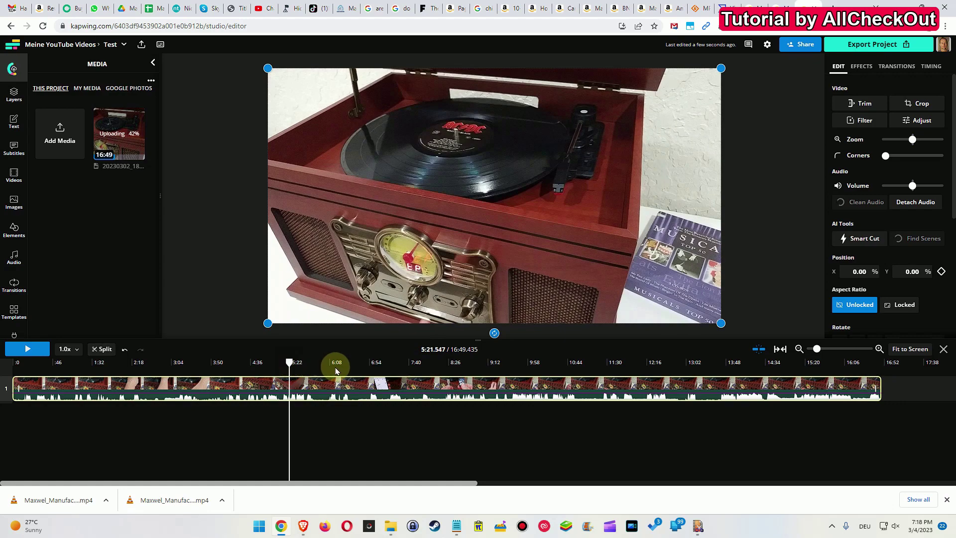
click(857, 349)
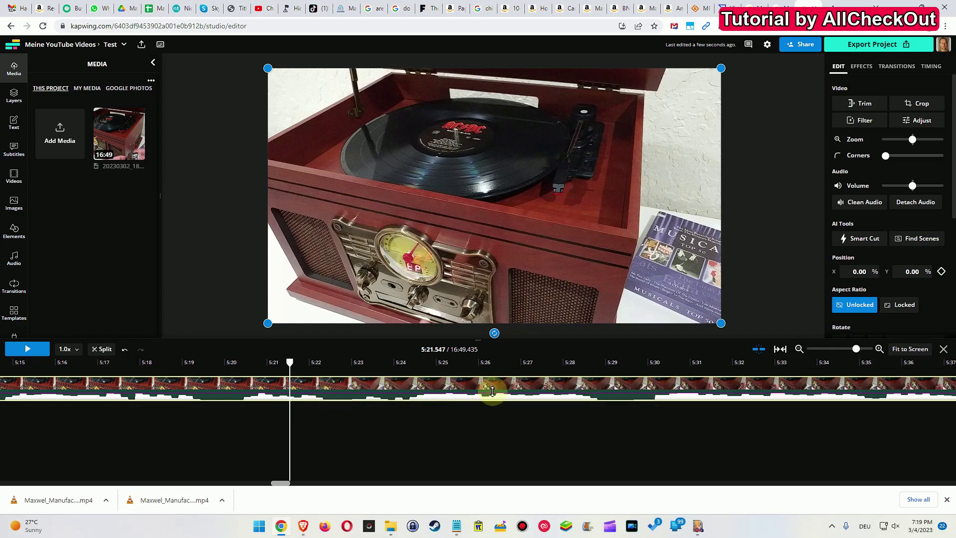
Switch to the SourceForge page for MP4Tools and examine its description and project samples.
key(ctrl+shift+Tab)
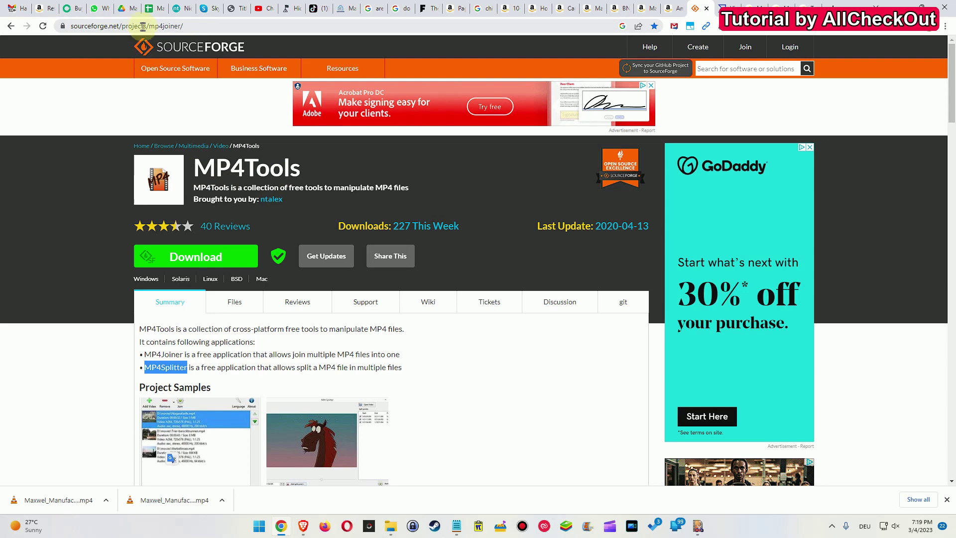
scroll(451, 224, down, 2)
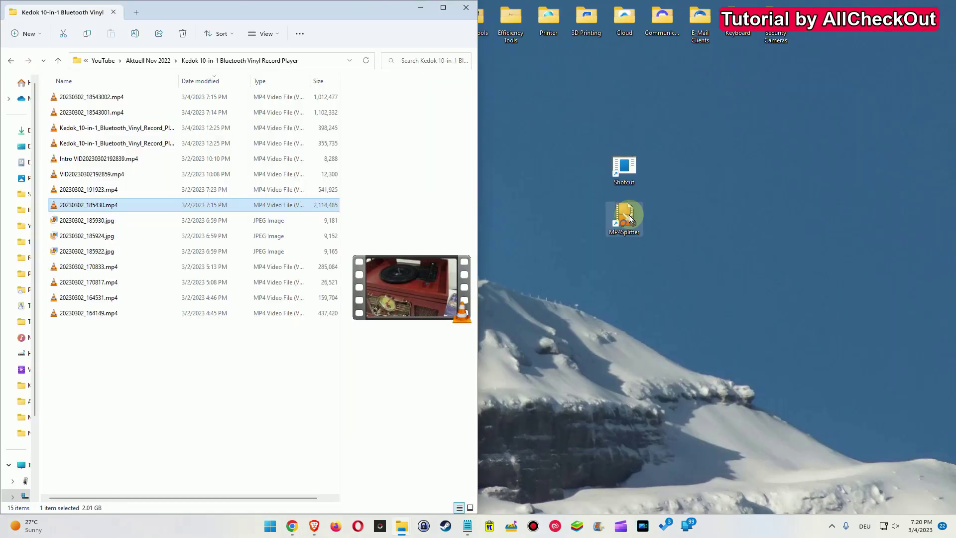
Load 20230302_185430.mp4 from the open folder into MP4Splitter and add a split point at 0:09:10.000.
double_click(625, 215)
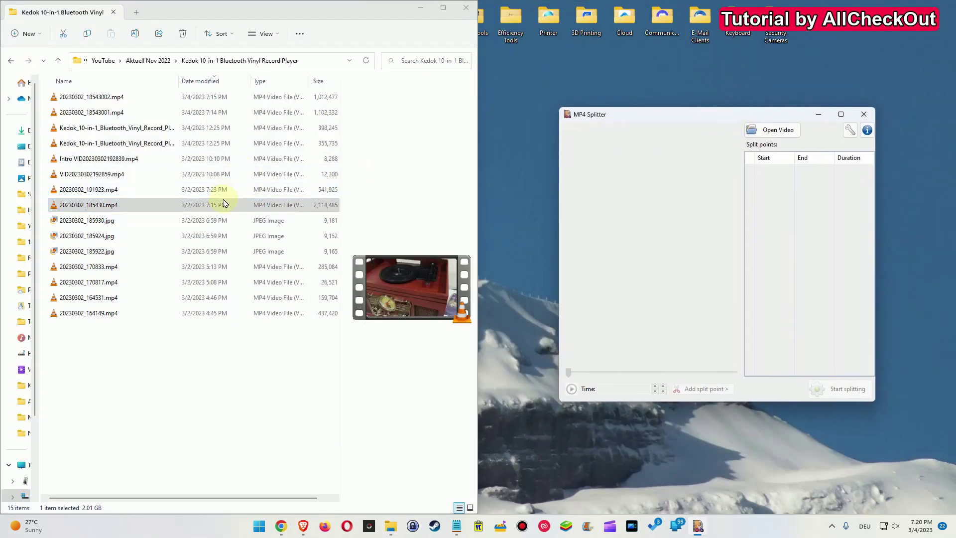
click(156, 208)
drag(155, 208, 699, 248)
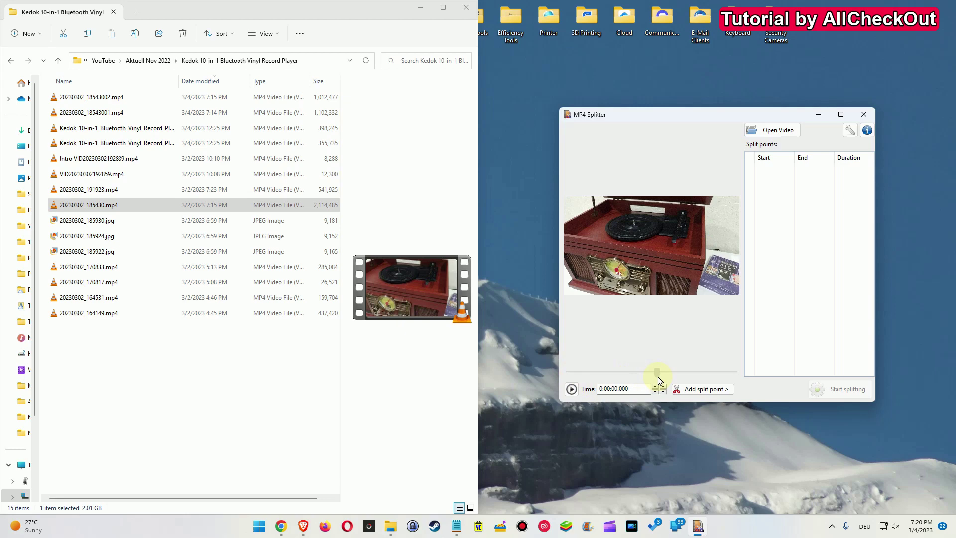
click(658, 372)
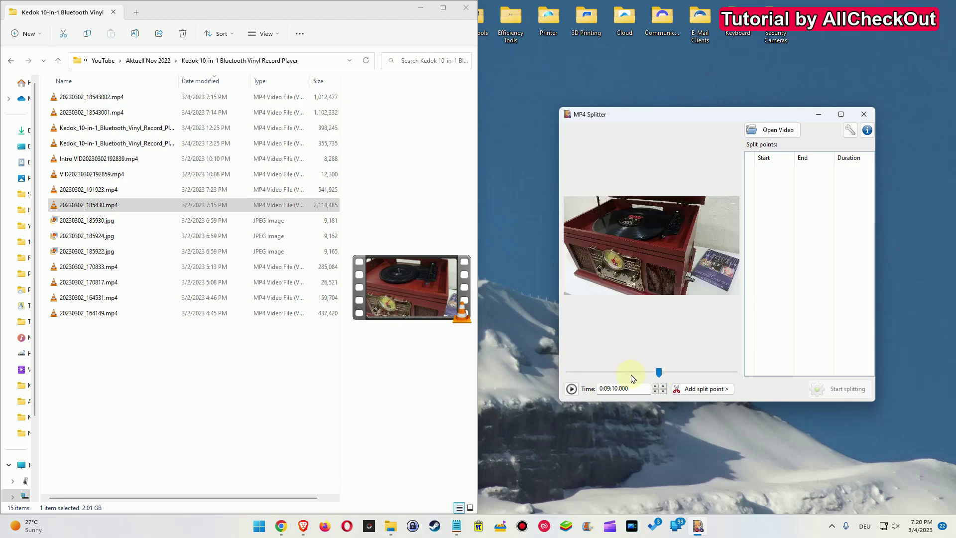
click(699, 389)
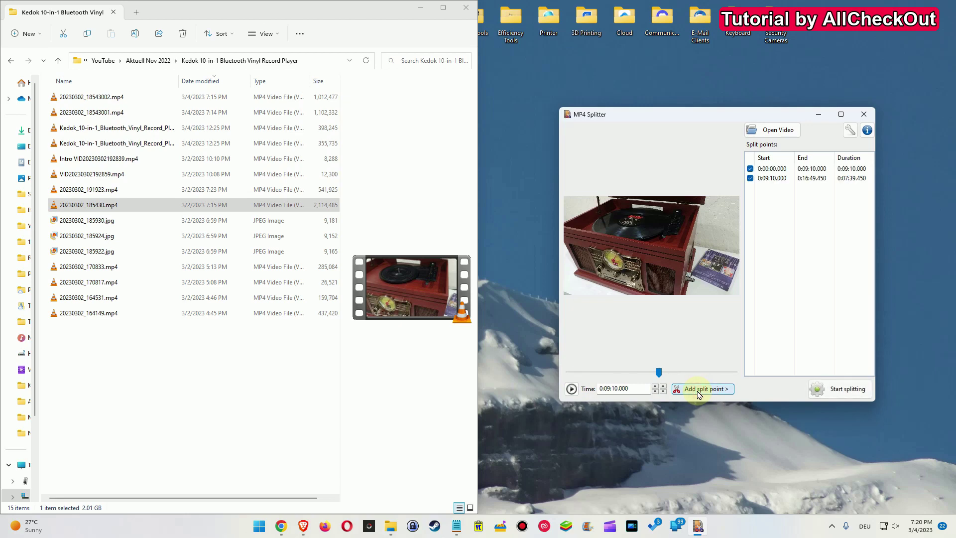
Split the video into the Kedok 10-in-1 Bluetooth Vinyl Record Player folder and refresh the folder's file list.
click(839, 394)
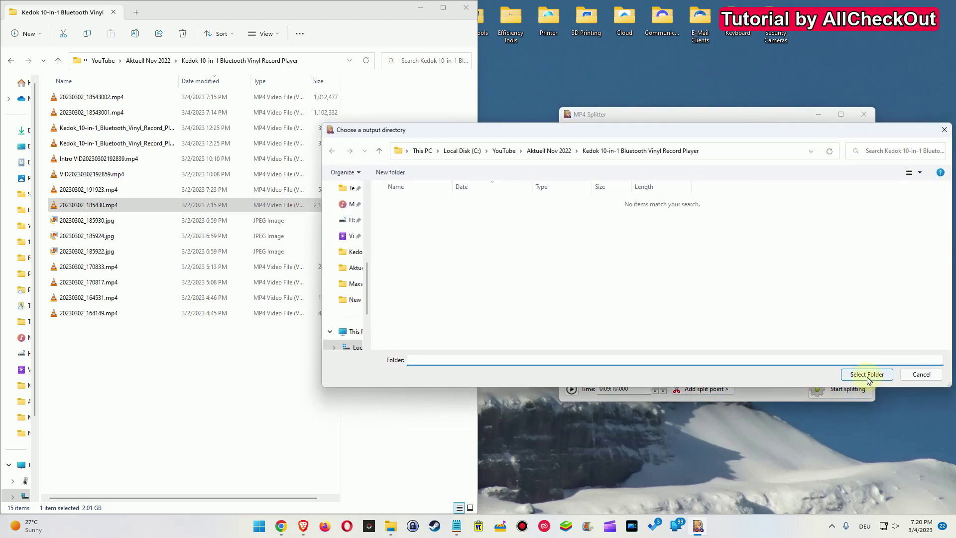
click(865, 374)
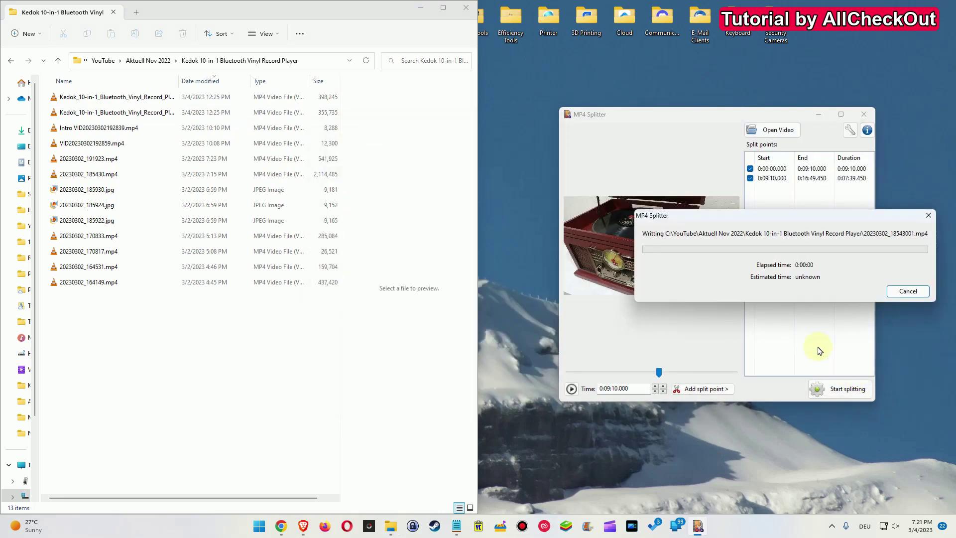
drag(600, 259, 394, 299)
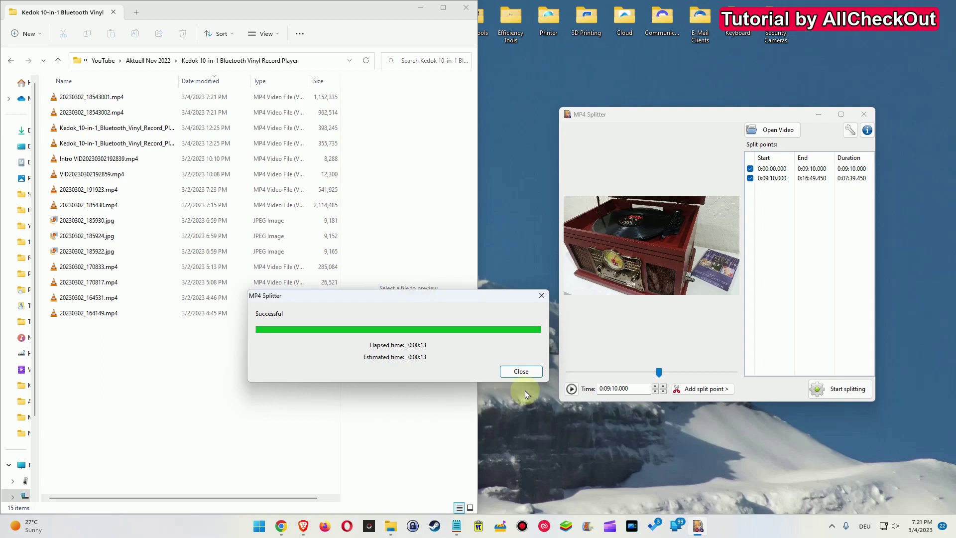
click(521, 372)
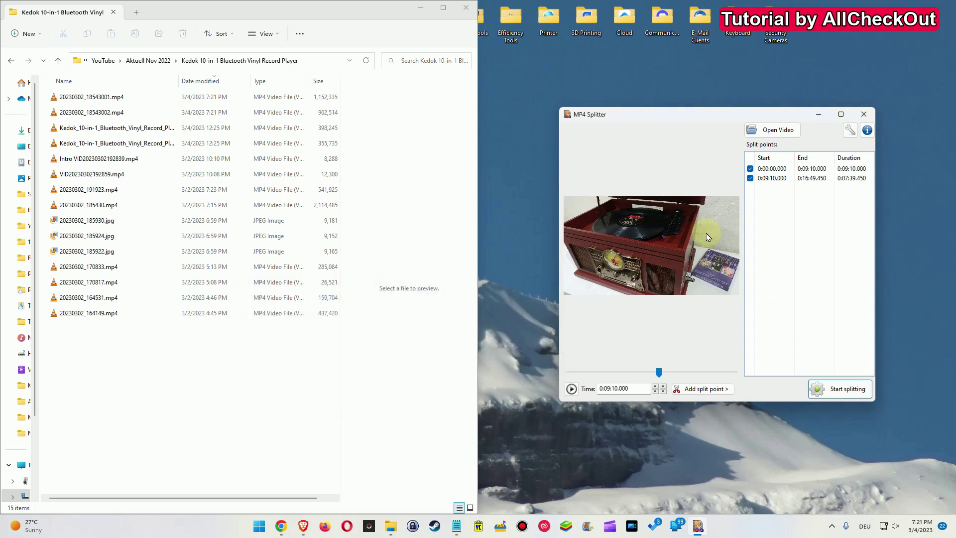
click(366, 62)
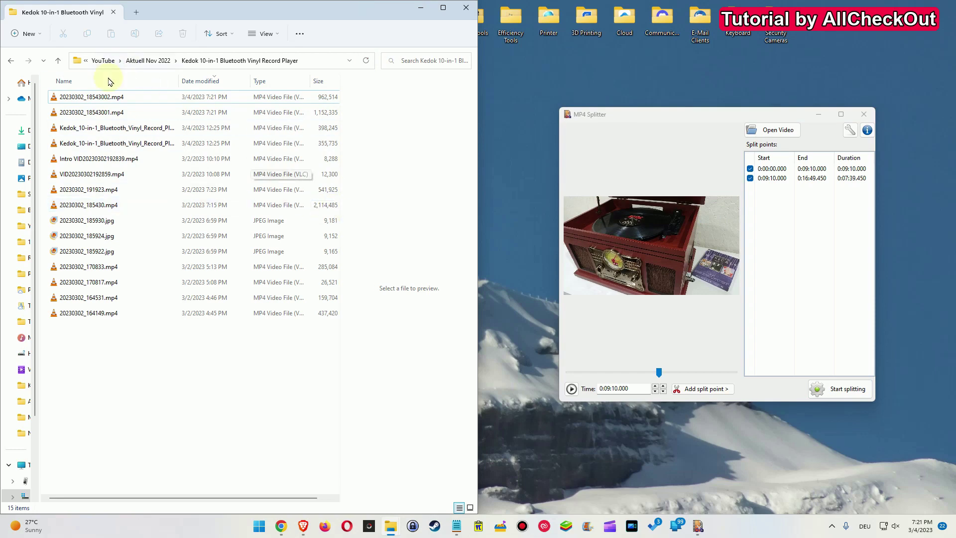
Select 20230302_18543002.mp4 and 20230302_18543001.mp4 in the folder and close MP4 Splitter.
click(91, 97)
shift+click(91, 112)
drag(91, 112, 864, 117)
click(865, 117)
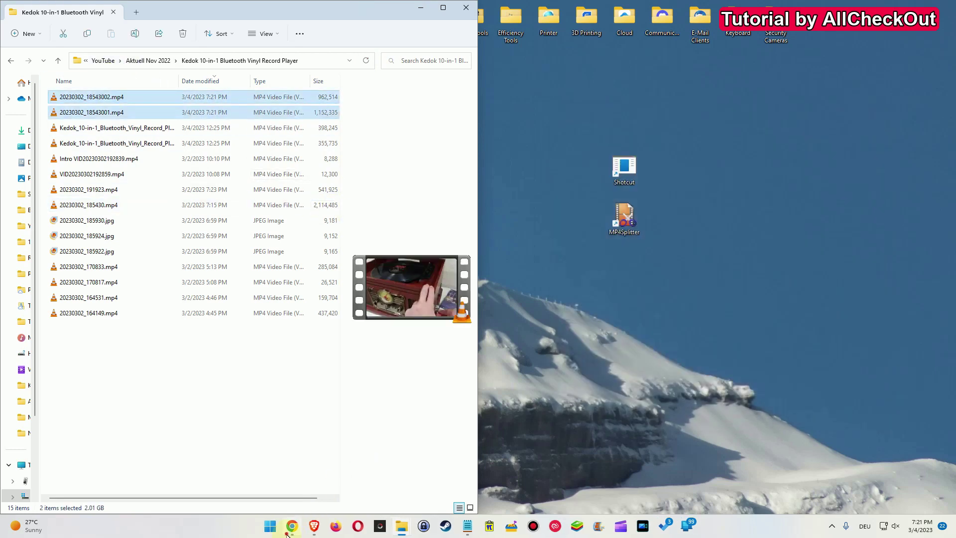
Switch to the Kapwing project in Chrome and delete the 16:49 video along with its layers.
click(288, 532)
click(580, 123)
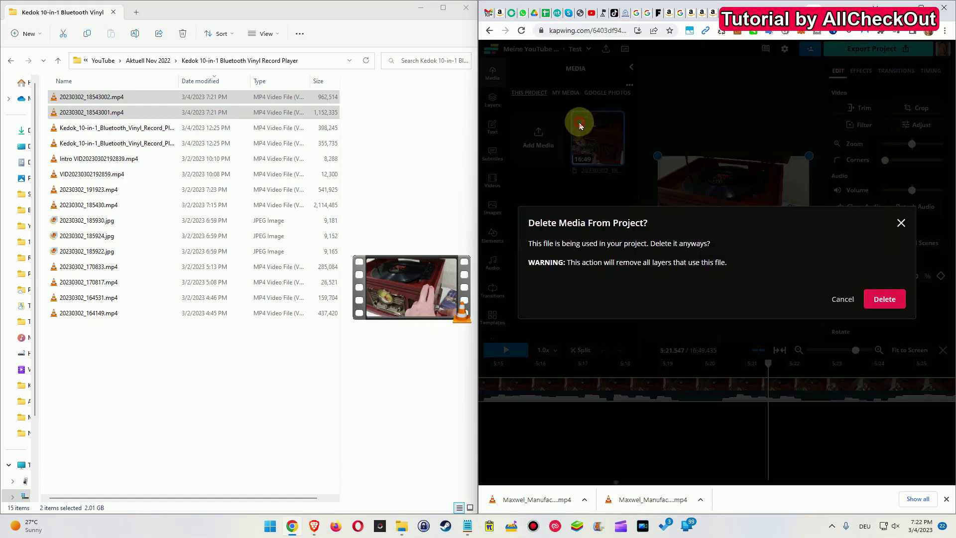
click(885, 299)
Upload the two selected split video files to the empty Kapwing project and maximize the browser window.
drag(139, 98, 820, 260)
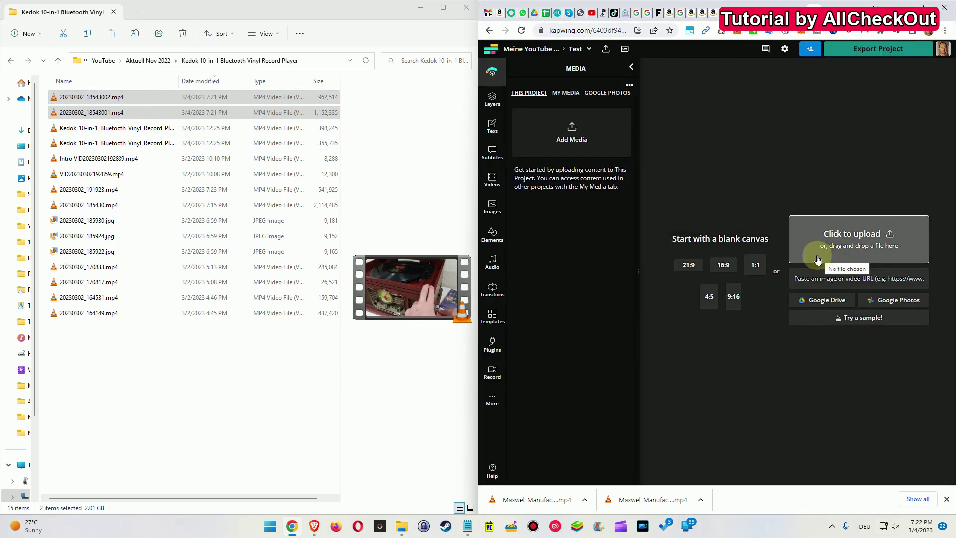
mouse_move(921, 7)
click(804, 35)
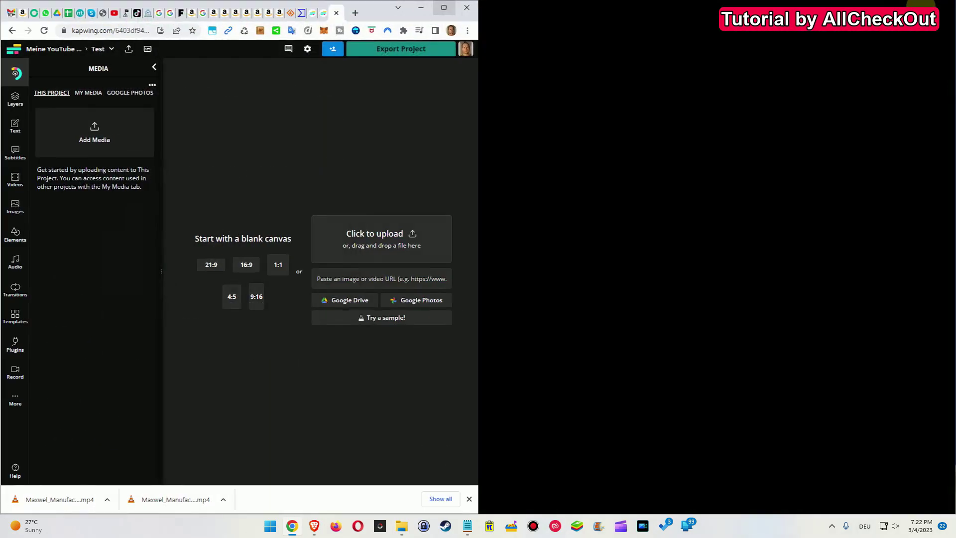
key(super+Up)
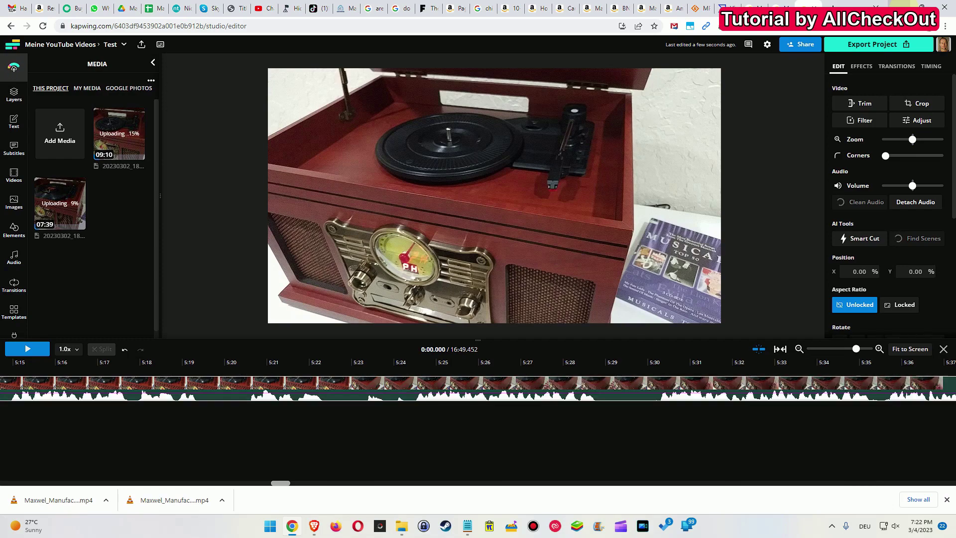
Zoom in on the timeline around 2:06 and scrub to about 2:10 to examine the thumbnails and waveform.
click(879, 351)
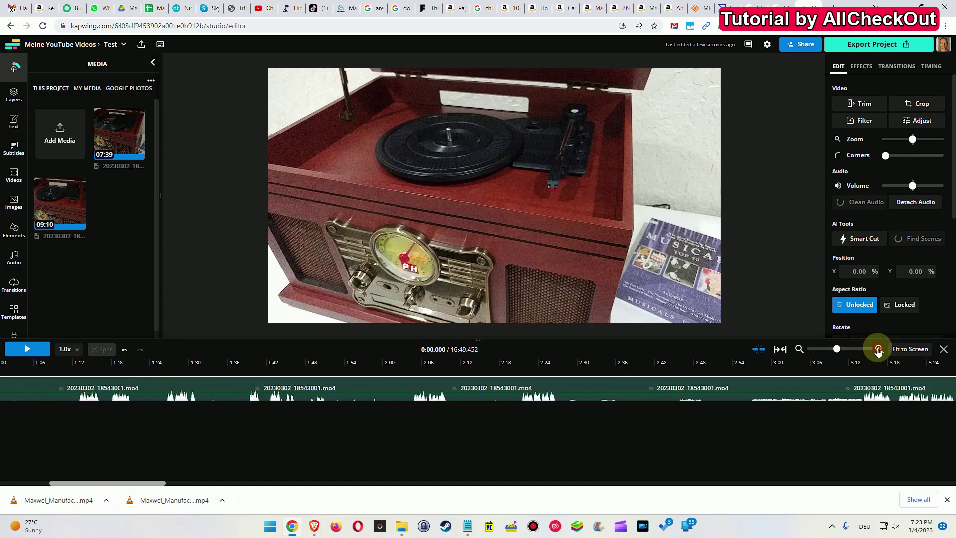
mouse_move(110, 484)
mouse_down()
mouse_move(94, 486)
mouse_move(107, 486)
mouse_up()
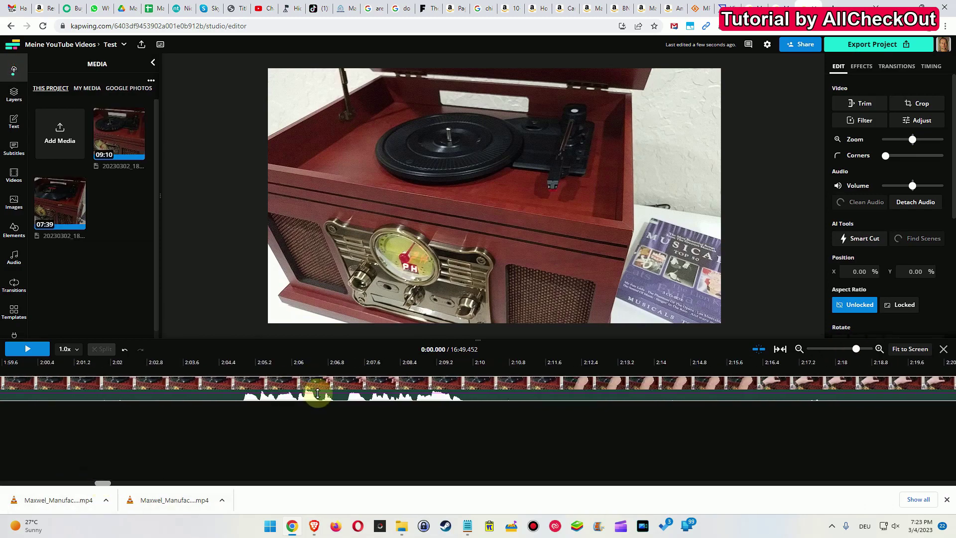
click(309, 365)
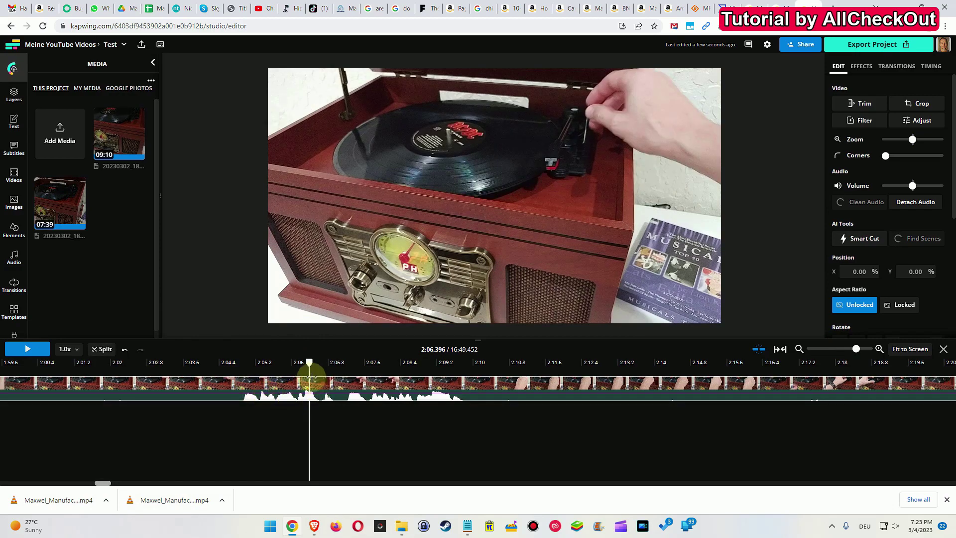
click(369, 372)
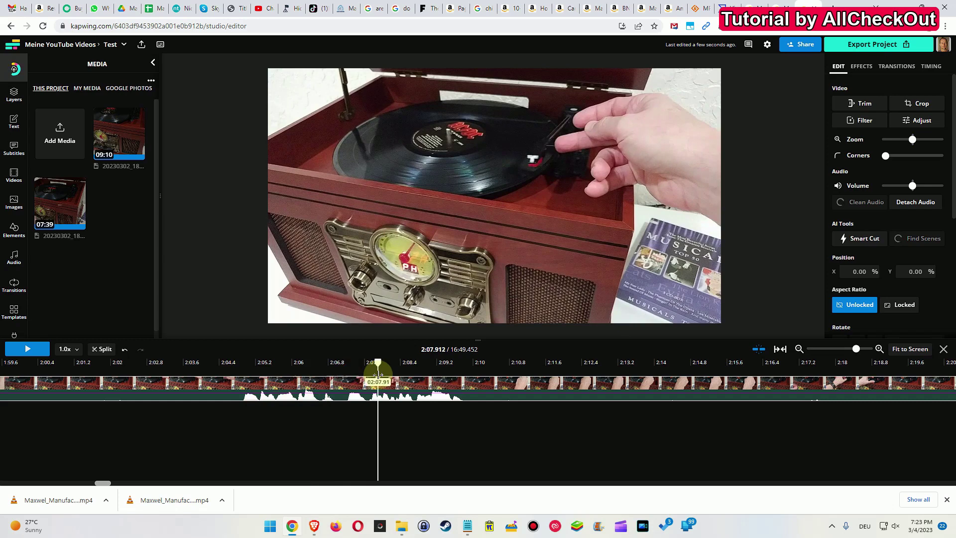
drag(370, 373, 367, 371)
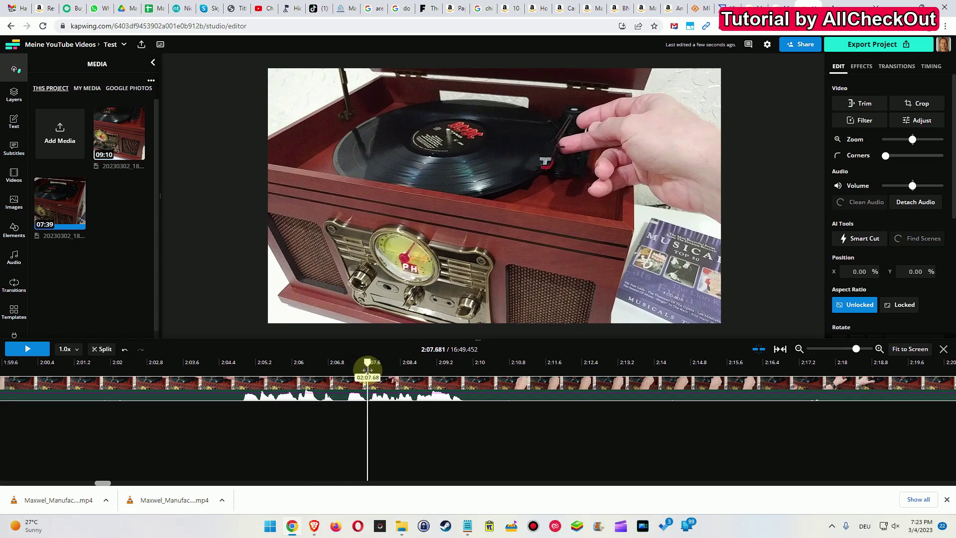
drag(368, 371, 471, 373)
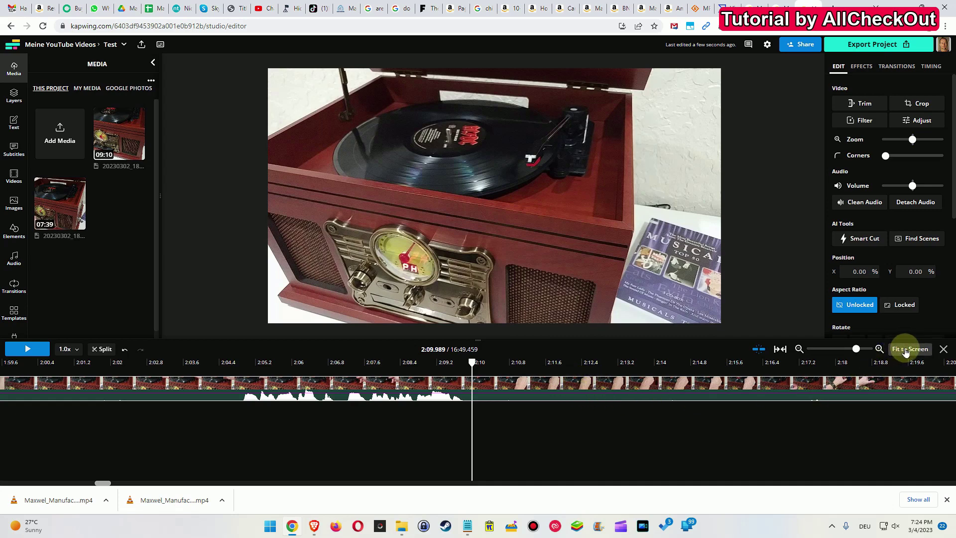
Review the MP4Tools SourceForge page and the VirusTotal report for MP4Tools-3.8-win32.exe, ending on the SourceForge page.
click(700, 11)
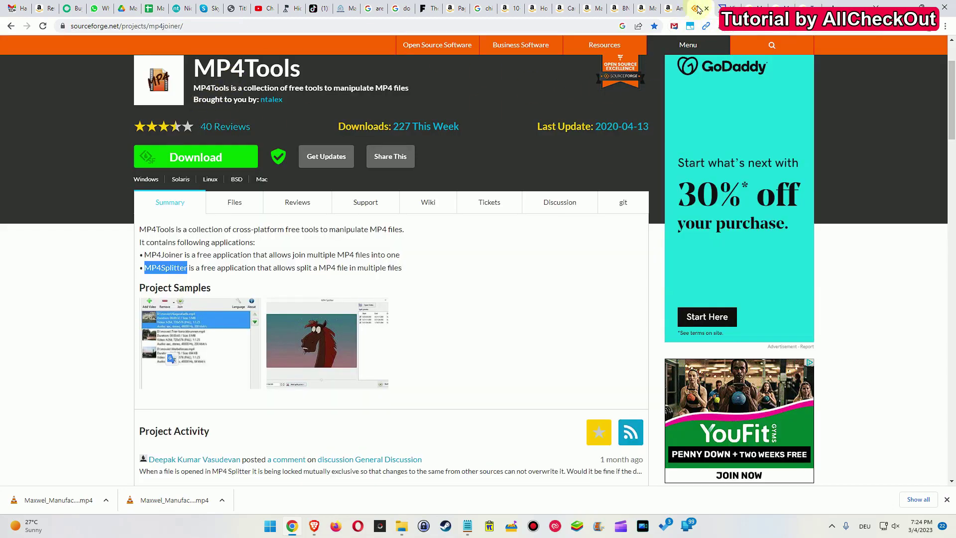
click(723, 7)
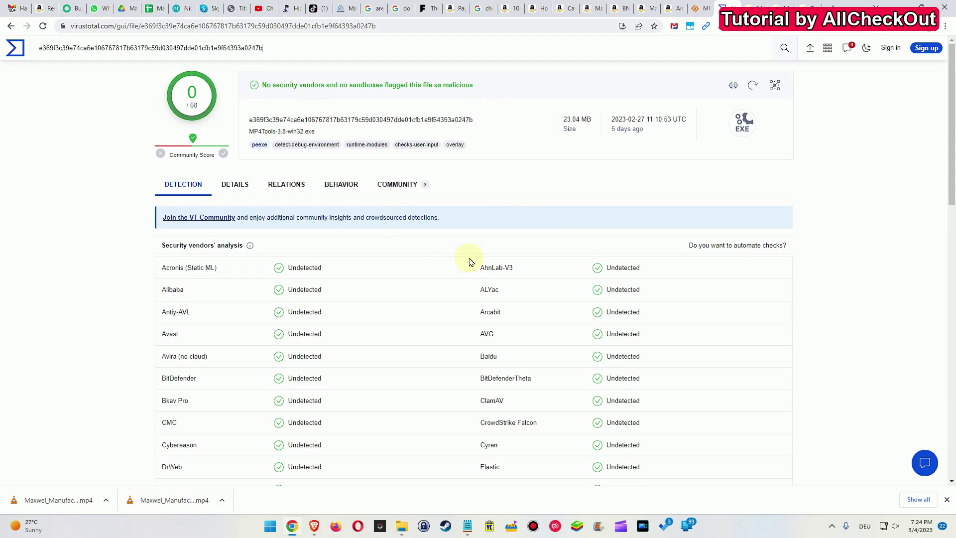
click(696, 13)
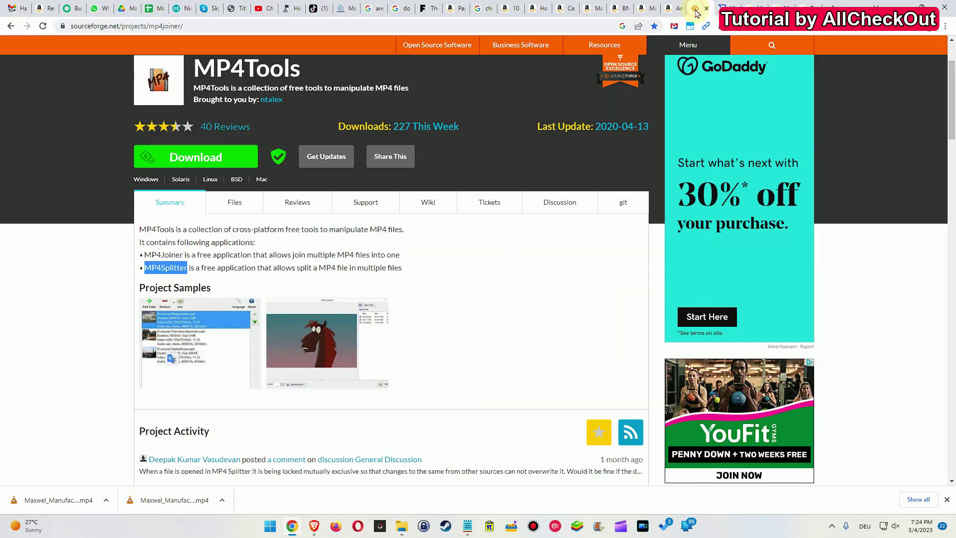